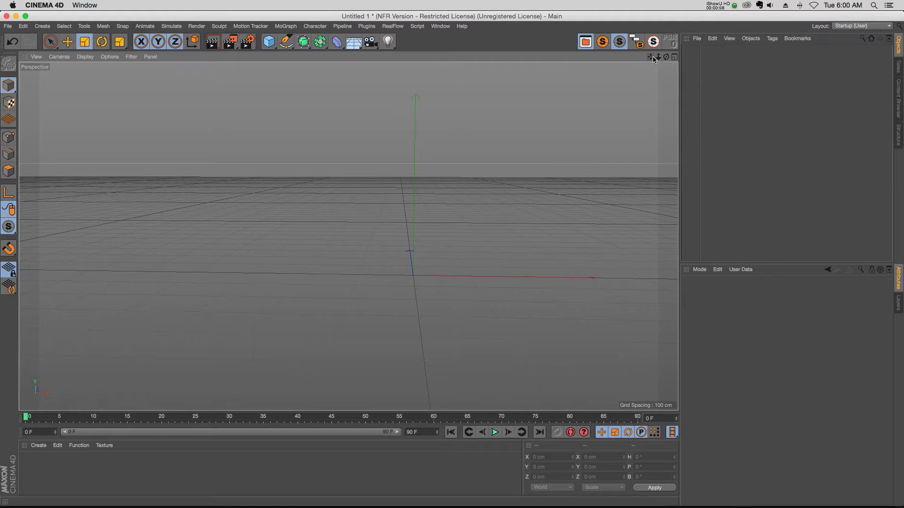
# Add a MoGraph Cloner object to the empty scene
pyautogui.moveTo(650, 57); pyautogui.dragTo(583, 55)
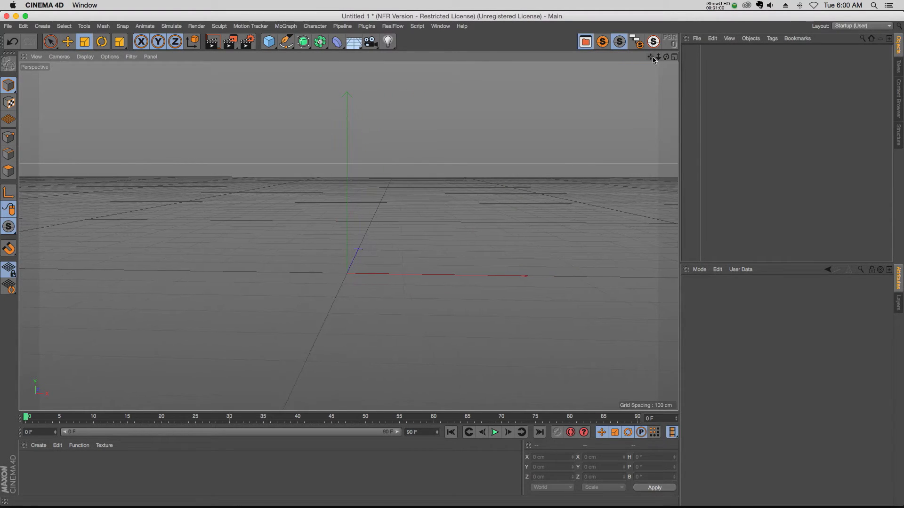
pyautogui.click(287, 26)
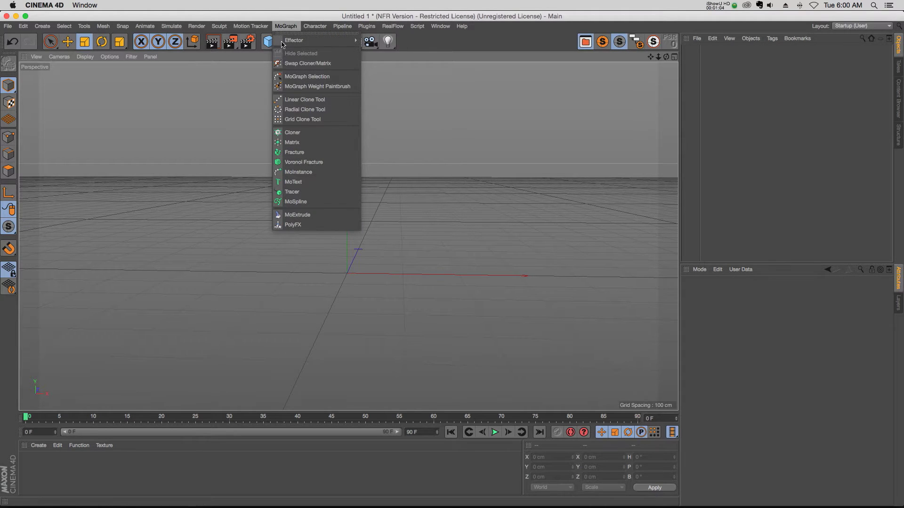
pyautogui.click(286, 26)
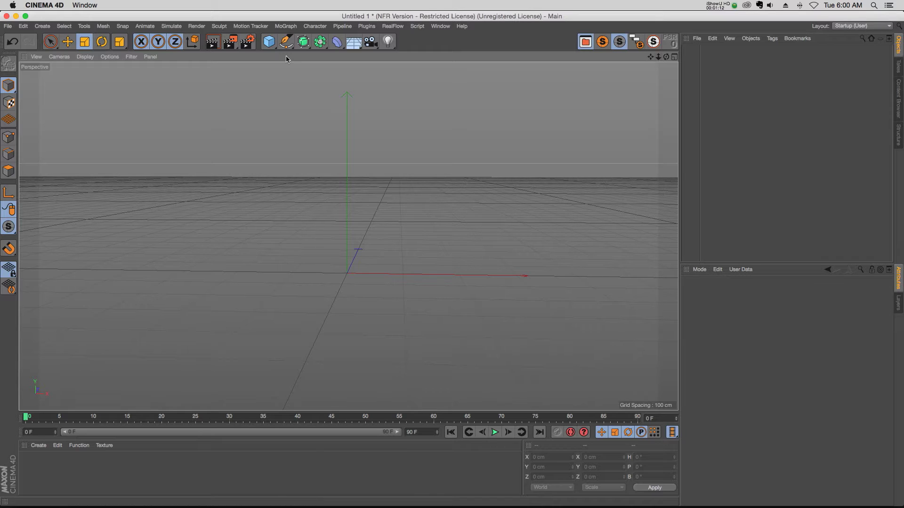
pyautogui.click(285, 26)
pyautogui.click(318, 132)
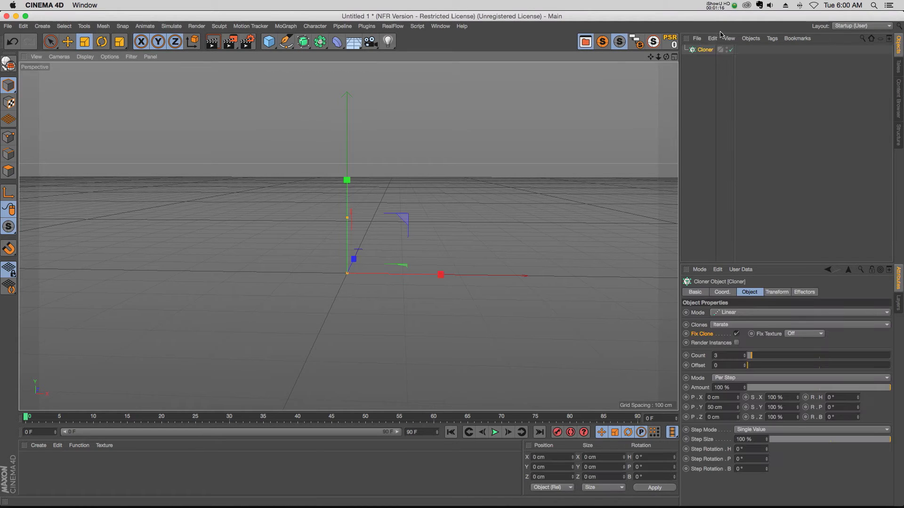
# Add a cube as a child of the Cloner and set the Cloner's mode to Grid Array
pyautogui.moveTo(657, 60); pyautogui.dragTo(659, 61)
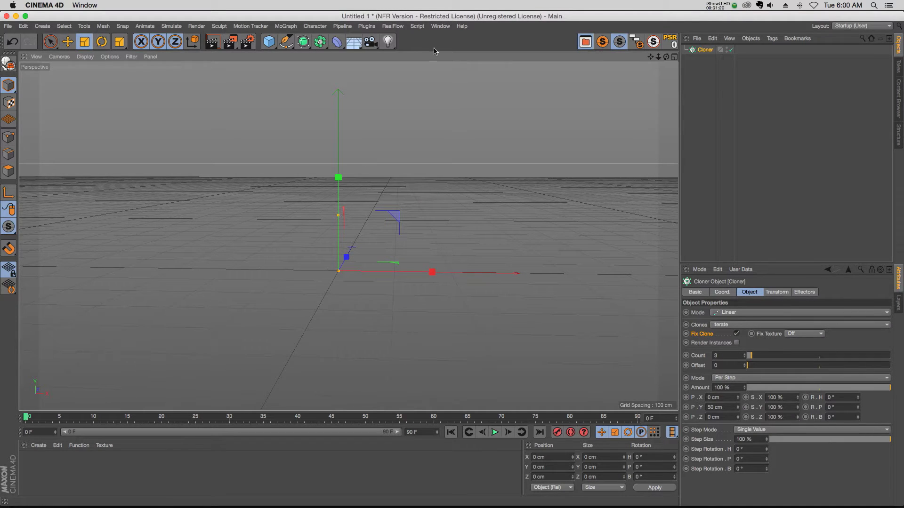
pyautogui.click(269, 41)
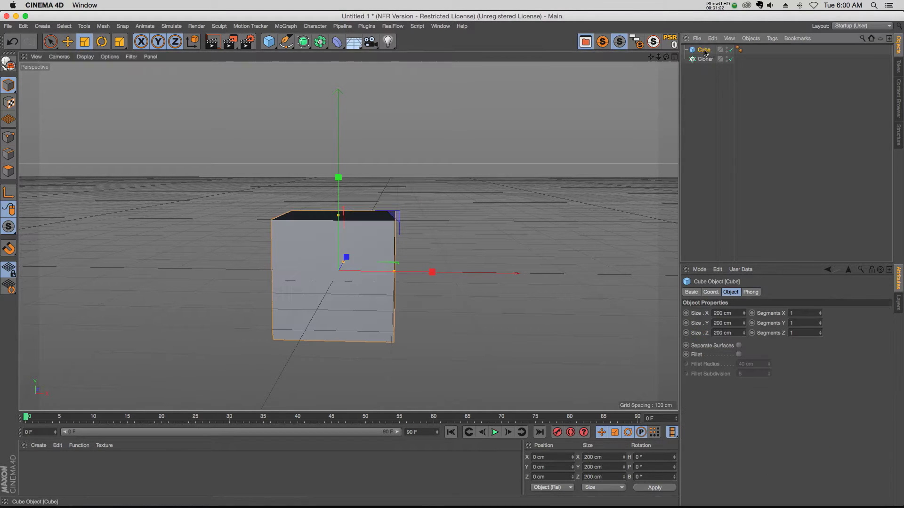
pyautogui.moveTo(704, 51); pyautogui.dragTo(705, 59)
pyautogui.click(705, 50)
pyautogui.click(734, 313)
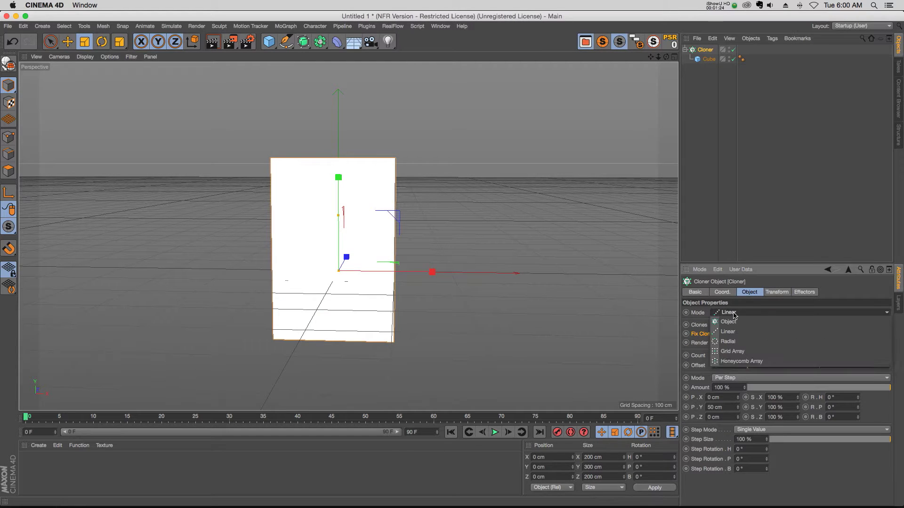
pyautogui.click(732, 351)
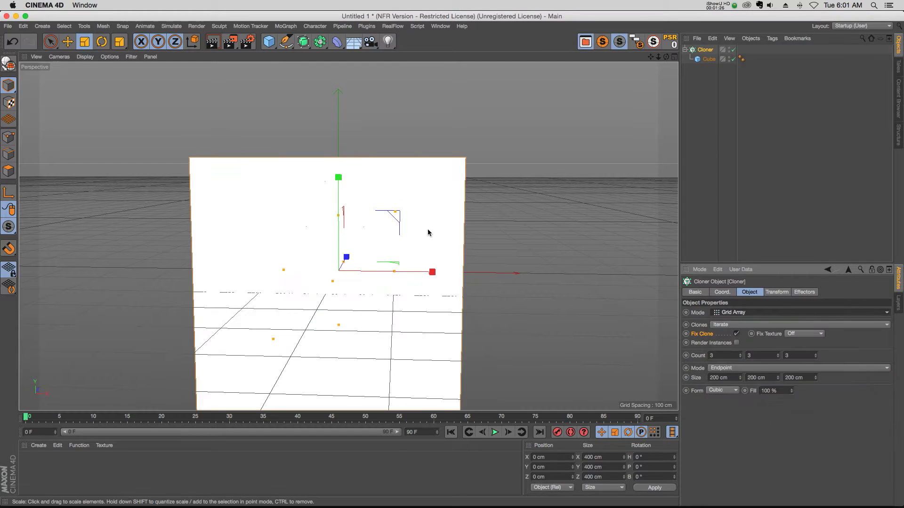
# Scale the child cube down uniformly to about 81.2 cm so the clones separate
pyautogui.click(711, 60)
pyautogui.press('t')
pyautogui.moveTo(557, 180)
pyautogui.mouseDown()
pyautogui.moveTo(350, 294)
pyautogui.moveTo(385, 283)
pyautogui.moveTo(350, 320)
pyautogui.mouseUp()
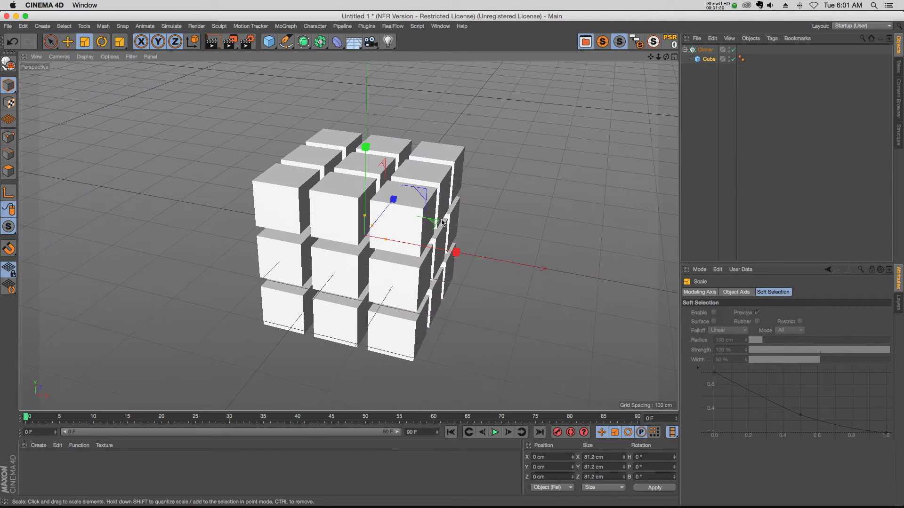
# Set the Cloner's grid count to 5 in X and 4 in Z
pyautogui.moveTo(651, 57); pyautogui.dragTo(644, 41)
pyautogui.click(706, 60)
pyautogui.click(704, 51)
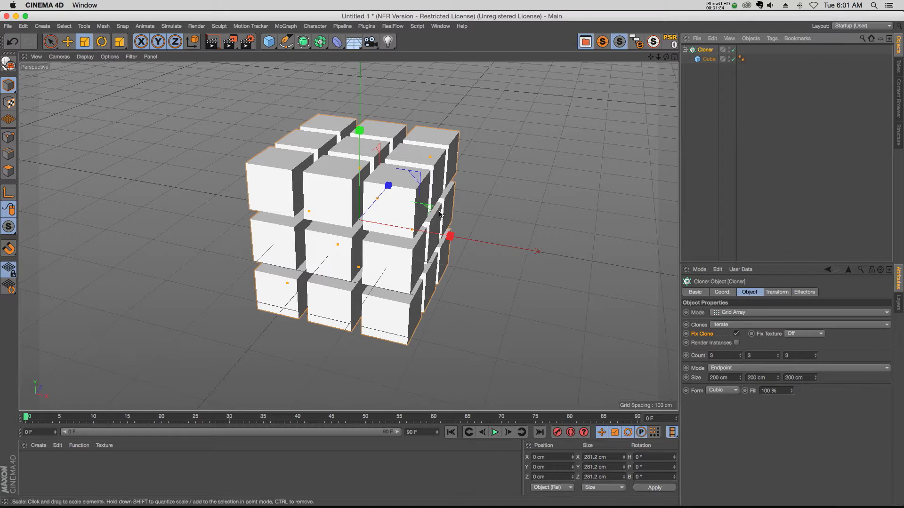
pyautogui.click(740, 354)
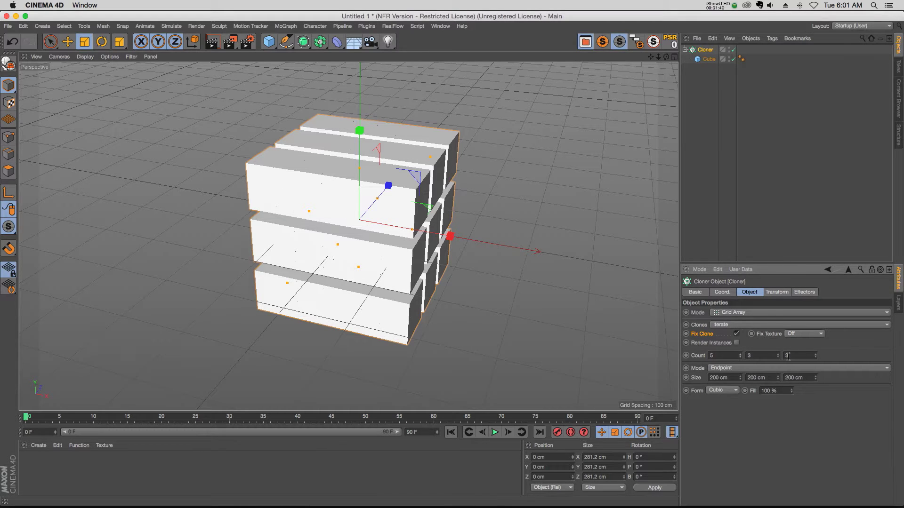
pyautogui.click(816, 354)
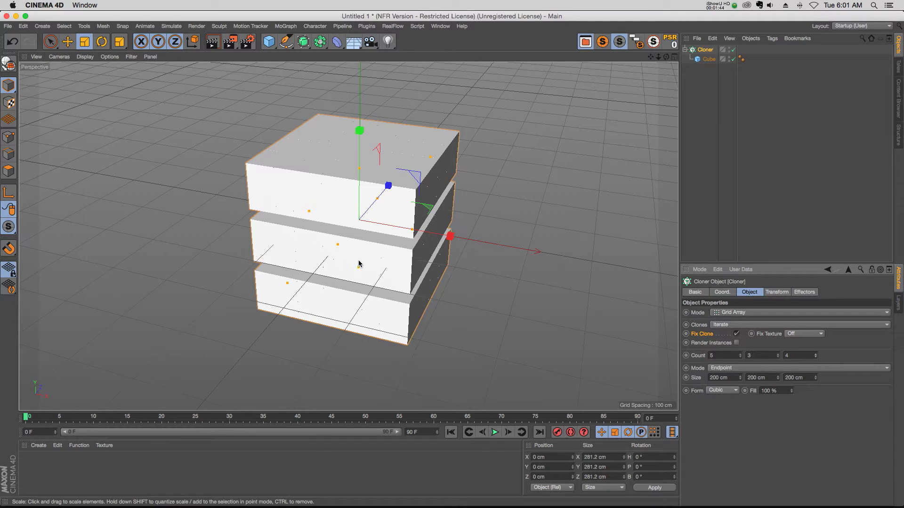
# Resize the clone grid to about 343.6 × 176.8 × 281.6 cm to leave narrow gaps between the cubes
pyautogui.moveTo(359, 263); pyautogui.dragTo(351, 263)
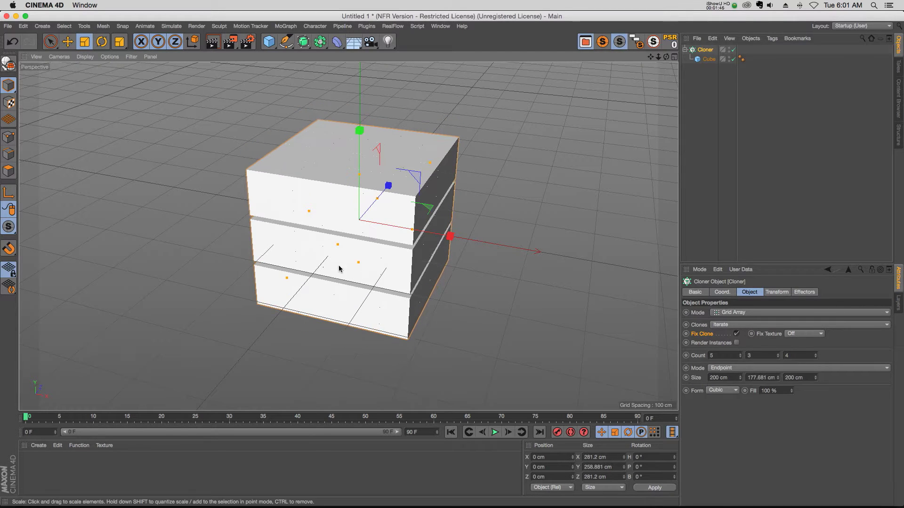
pyautogui.moveTo(286, 279); pyautogui.dragTo(275, 289)
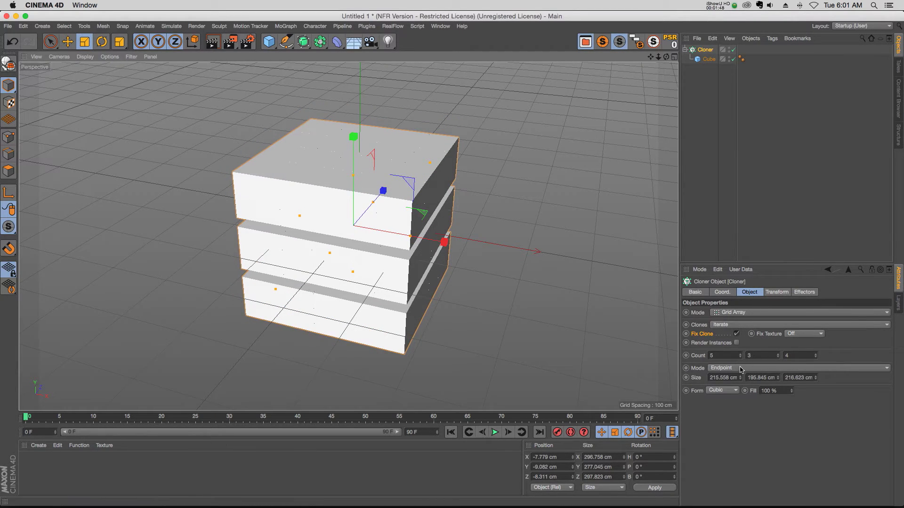
pyautogui.moveTo(740, 378); pyautogui.dragTo(740, 339)
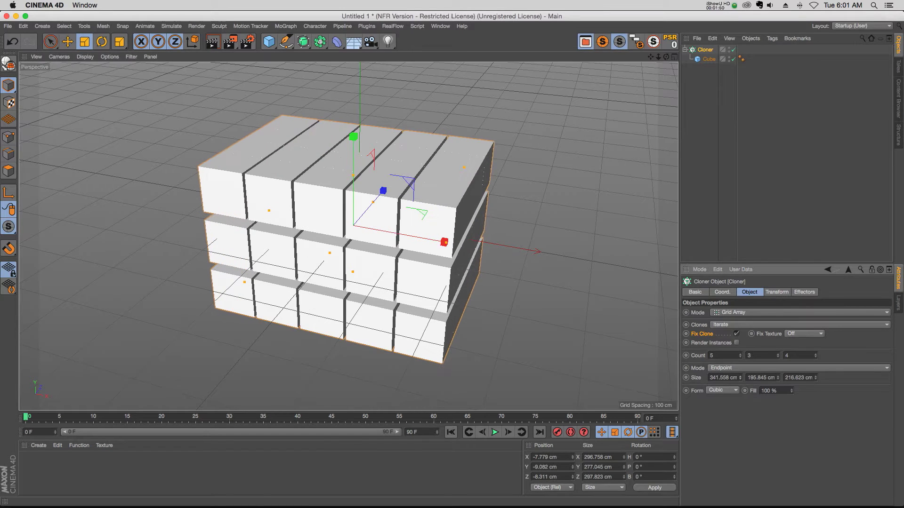
pyautogui.moveTo(816, 378); pyautogui.dragTo(778, 387)
pyautogui.keyDown('alt'); pyautogui.moveTo(400, 228); pyautogui.dragTo(411, 249); pyautogui.keyUp('alt')
pyautogui.moveTo(650, 57)
pyautogui.mouseDown()
pyautogui.moveTo(634, 5)
pyautogui.moveTo(654, 19)
pyautogui.mouseUp()
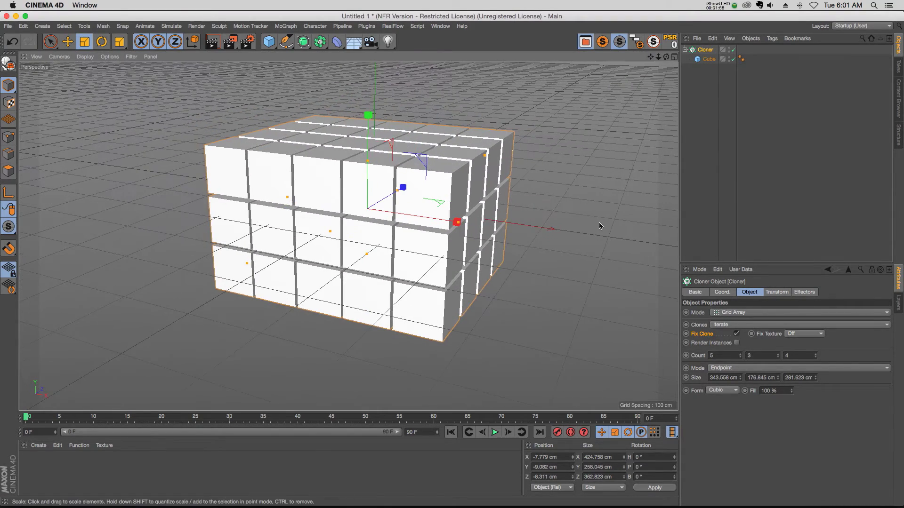
pyautogui.keyDown('alt'); pyautogui.moveTo(423, 238); pyautogui.dragTo(422, 230); pyautogui.keyUp('alt')
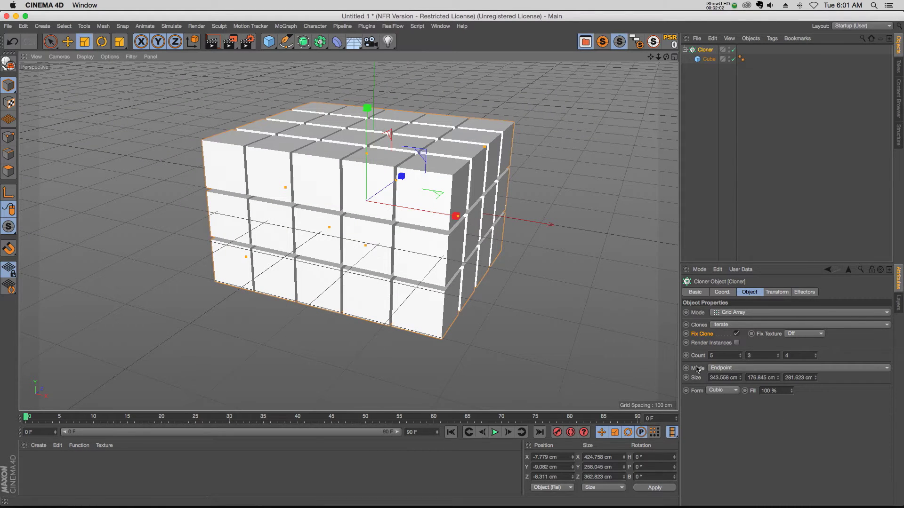
# Switch the grid's size mode to Per-Step and raise the clone count to 6, 5 and 6
pyautogui.click(725, 368)
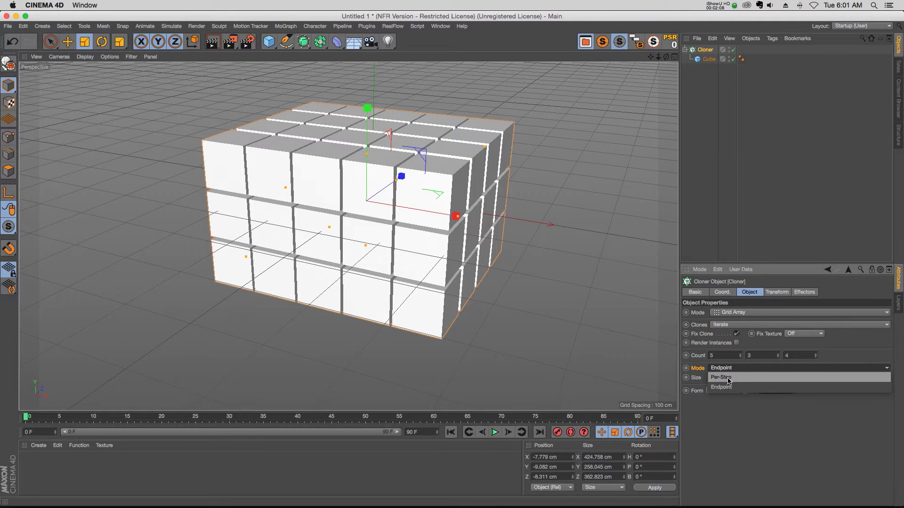
pyautogui.click(724, 378)
pyautogui.click(740, 354)
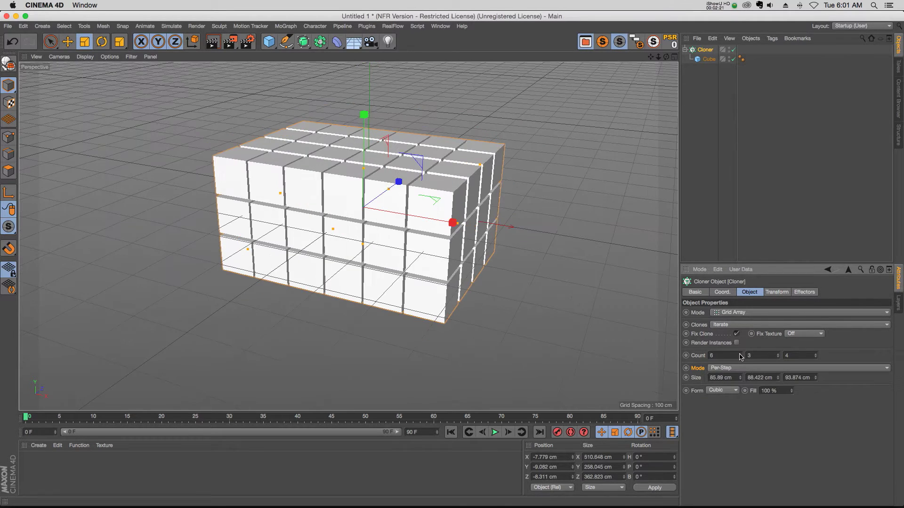
pyautogui.click(779, 354)
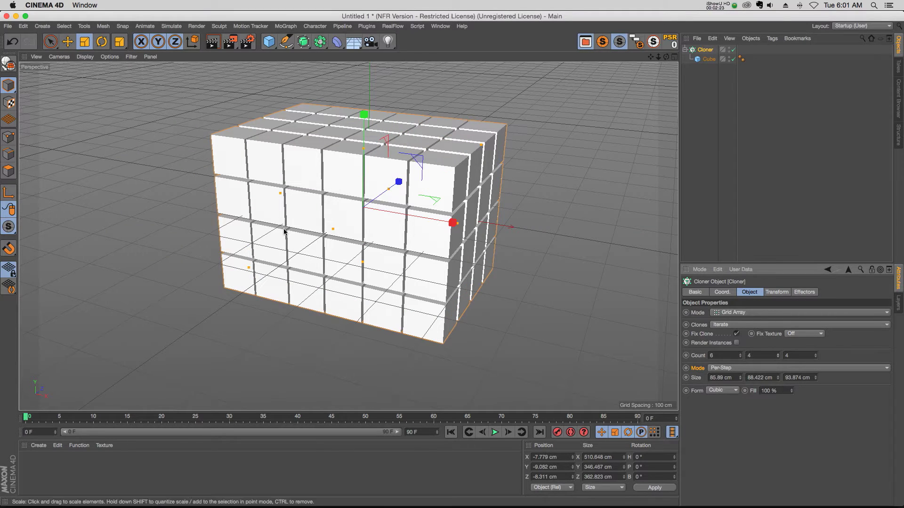
pyautogui.click(816, 354)
pyautogui.click(817, 354)
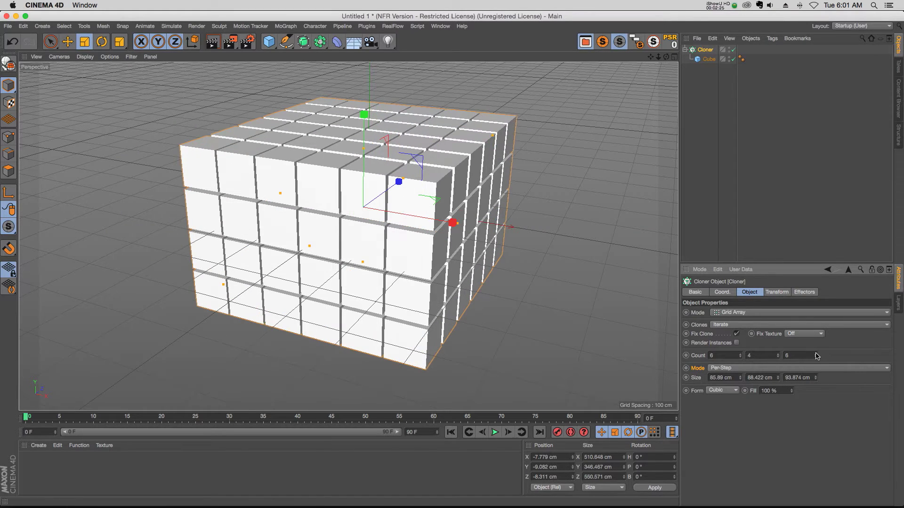
pyautogui.click(779, 354)
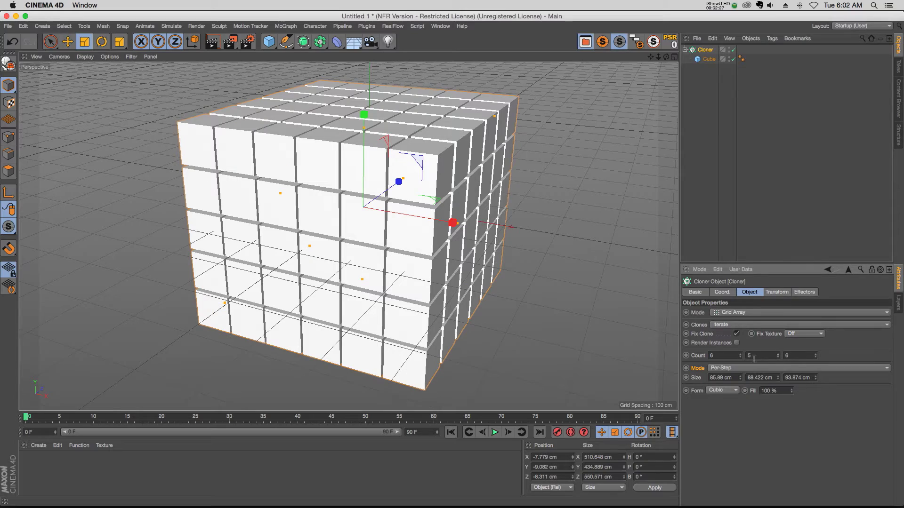
# Raise the Cloner's grid count to 7 in X and 6 in Y
pyautogui.keyDown('alt'); pyautogui.moveTo(497, 225); pyautogui.dragTo(451, 225); pyautogui.keyUp('alt')
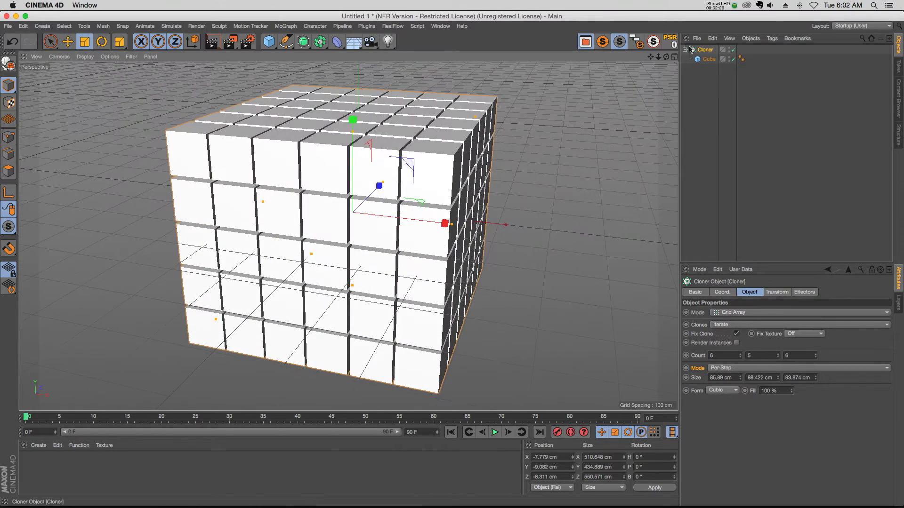
pyautogui.moveTo(659, 57); pyautogui.dragTo(638, 58)
pyautogui.keyDown('alt'); pyautogui.moveTo(455, 199); pyautogui.dragTo(474, 195); pyautogui.keyUp('alt')
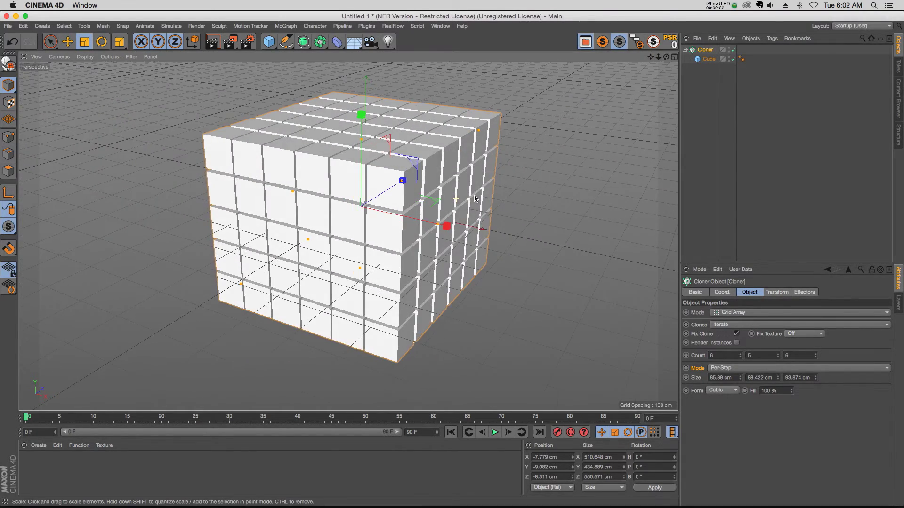
pyautogui.click(742, 354)
pyautogui.click(778, 353)
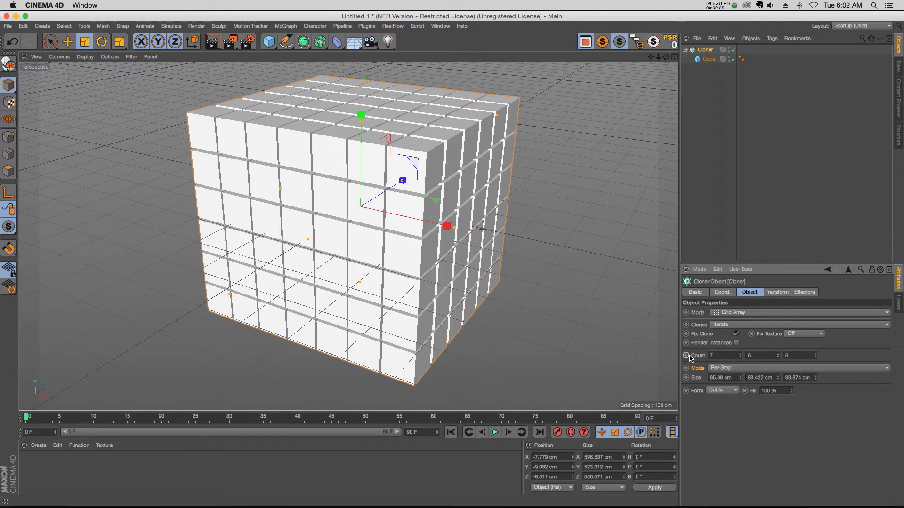
pyautogui.click(711, 369)
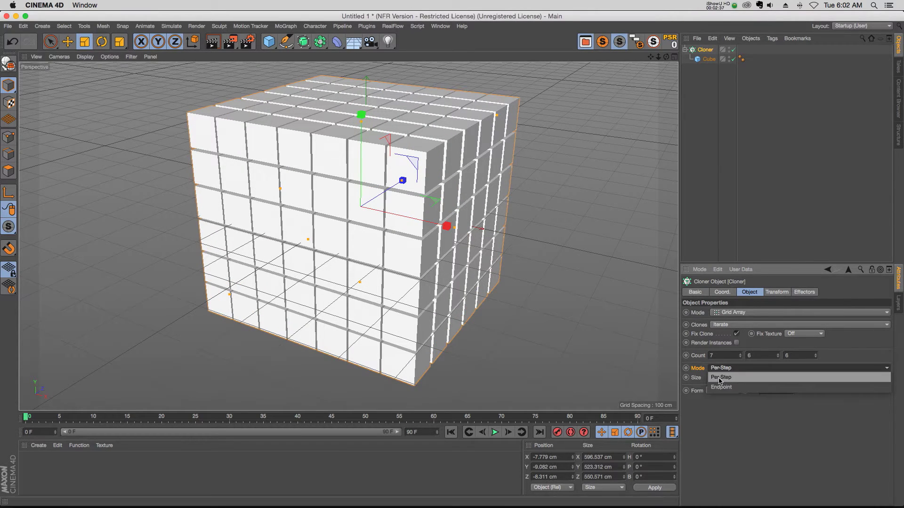
pyautogui.click(722, 420)
pyautogui.keyDown('alt'); pyautogui.moveTo(401, 200); pyautogui.dragTo(403, 198); pyautogui.keyUp('alt')
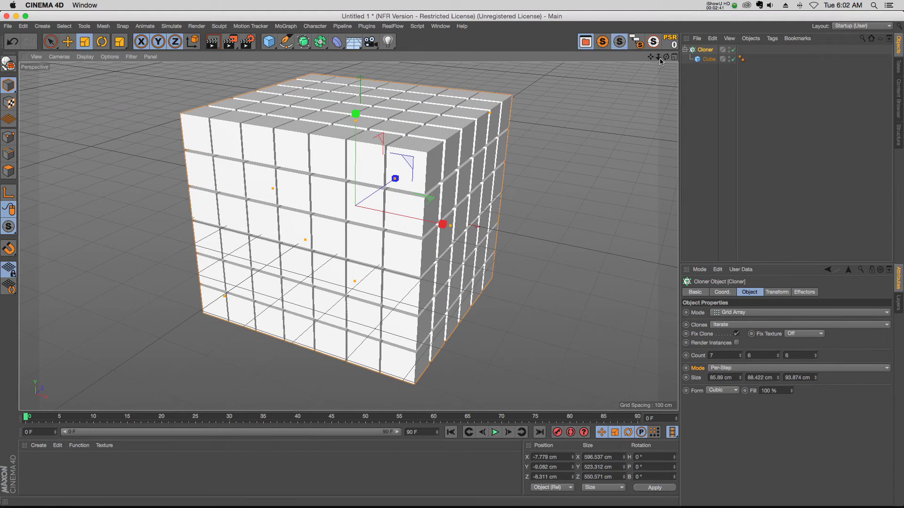
pyautogui.moveTo(659, 58); pyautogui.dragTo(649, 63)
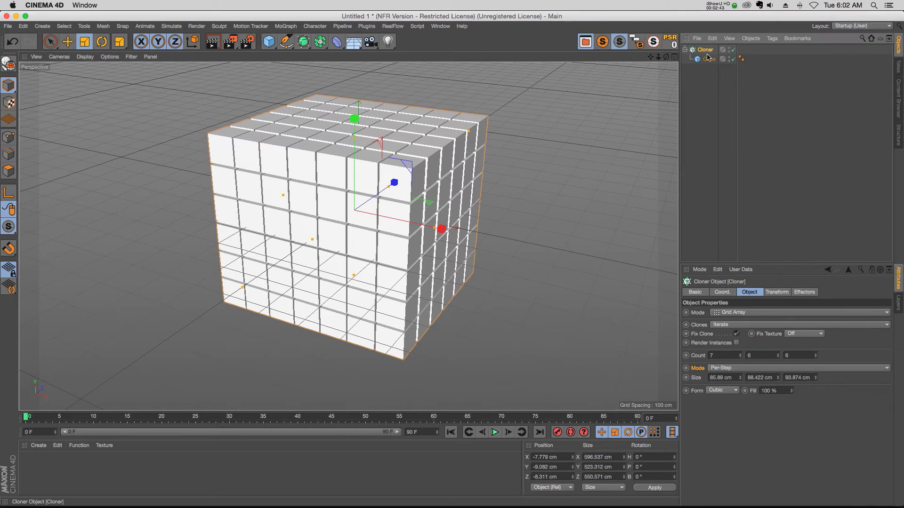
# Change the Cloner's mode to Honeycomb Array and delete its child cube
pyautogui.click(724, 314)
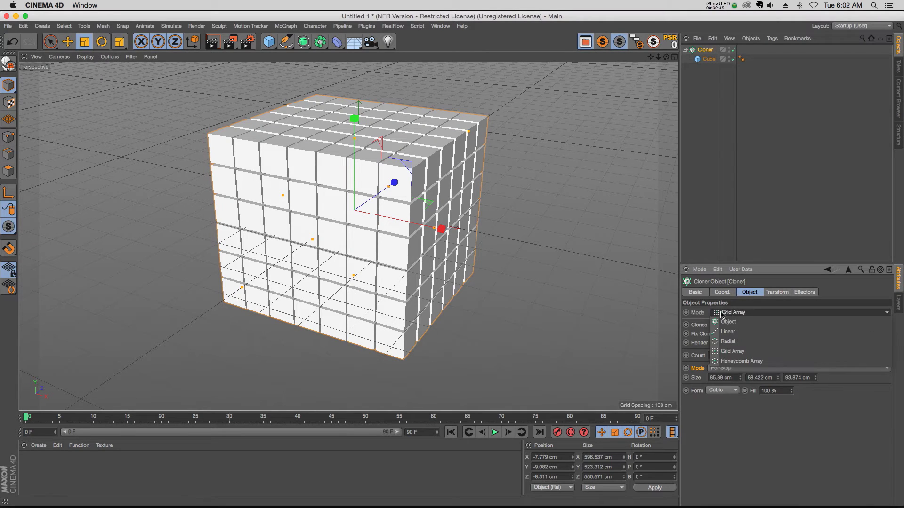
pyautogui.click(752, 361)
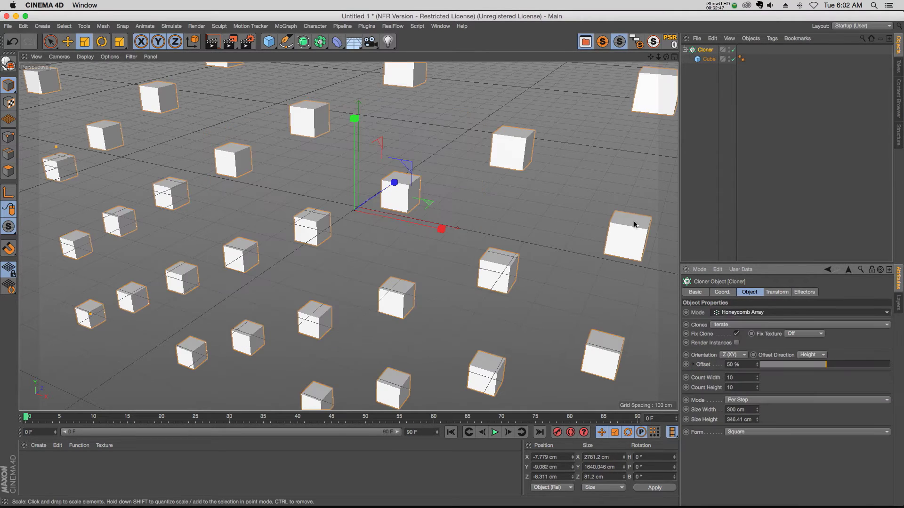
pyautogui.click(710, 60)
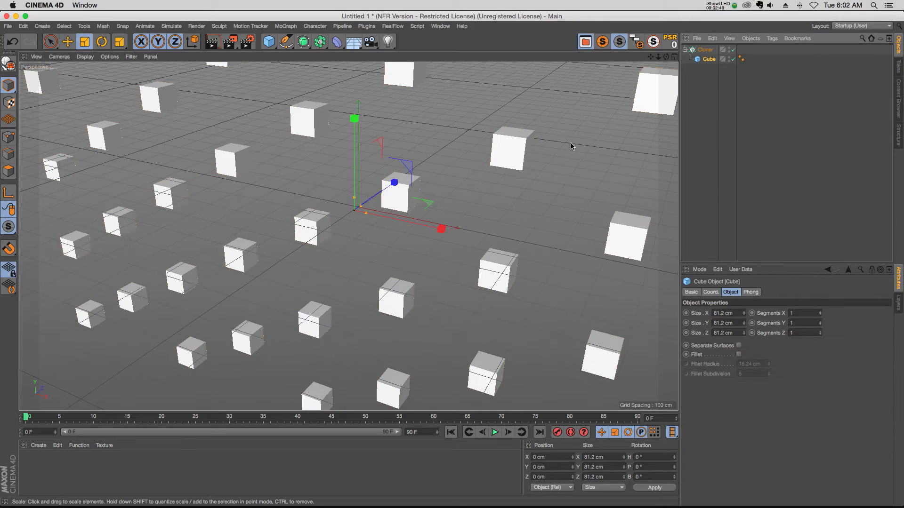
pyautogui.press('Delete')
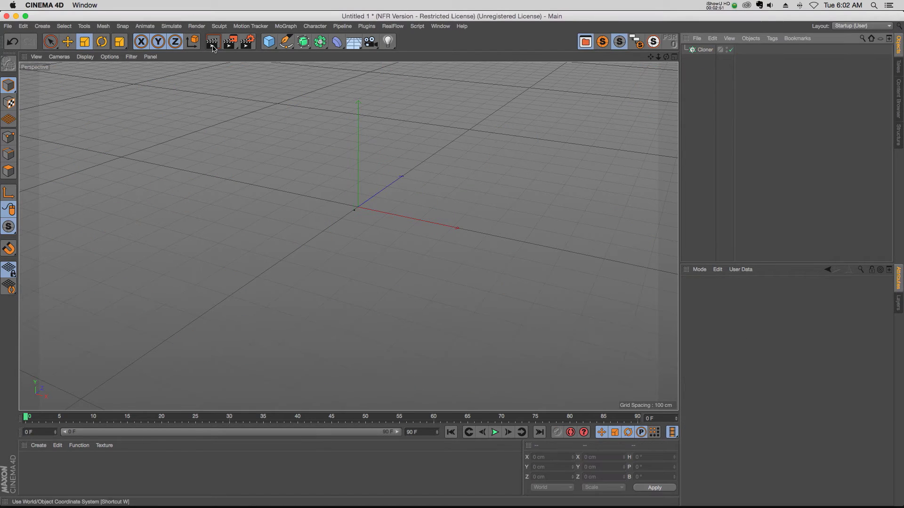
# Add a brick-shaped cube of about 200 × 110.8 × 97.4 cm and make it the Cloner's child
pyautogui.click(269, 42)
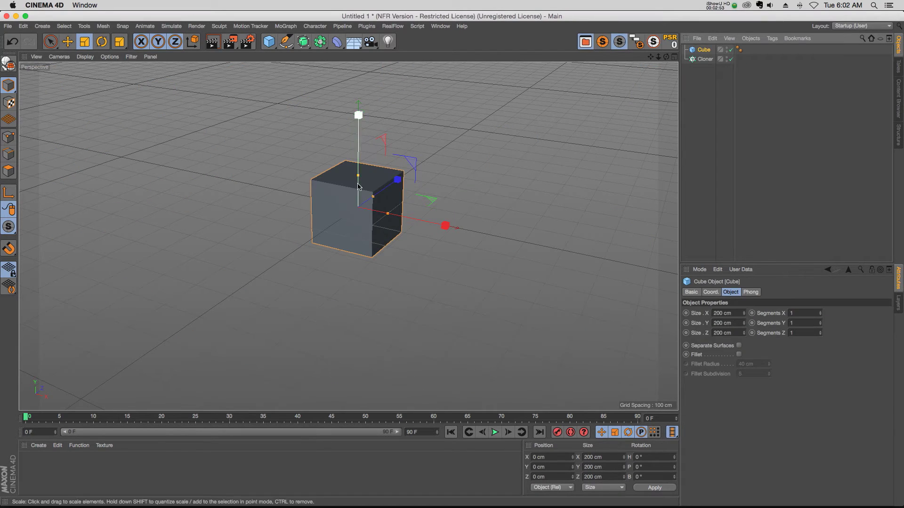
pyautogui.moveTo(358, 175); pyautogui.dragTo(365, 202)
pyautogui.moveTo(703, 60); pyautogui.dragTo(704, 58)
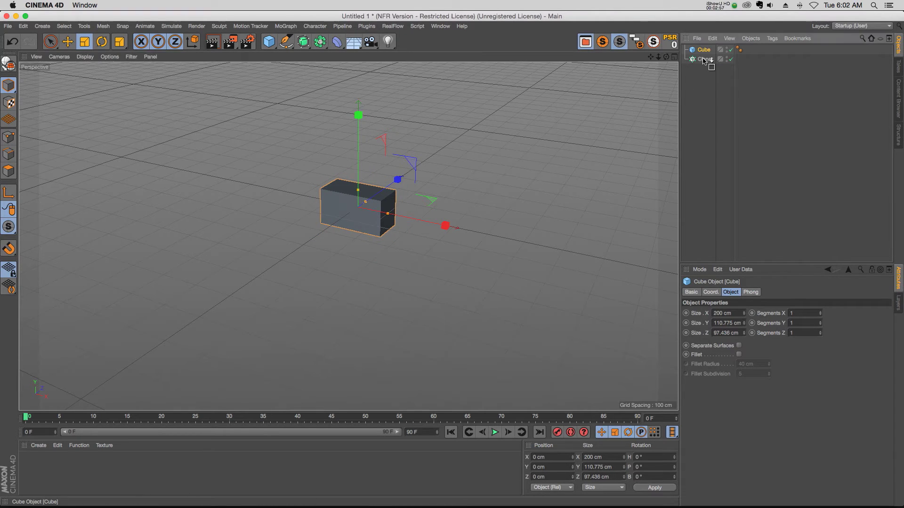
pyautogui.keyDown('alt'); pyautogui.moveTo(431, 191); pyautogui.dragTo(480, 155); pyautogui.keyUp('alt')
pyautogui.moveTo(348, 236)
pyautogui.keyDown('alt'); pyautogui.mouseDown(button='right')
pyautogui.moveTo(282, 236)
pyautogui.moveTo(325, 237)
pyautogui.mouseUp(button='right'); pyautogui.keyUp('alt')
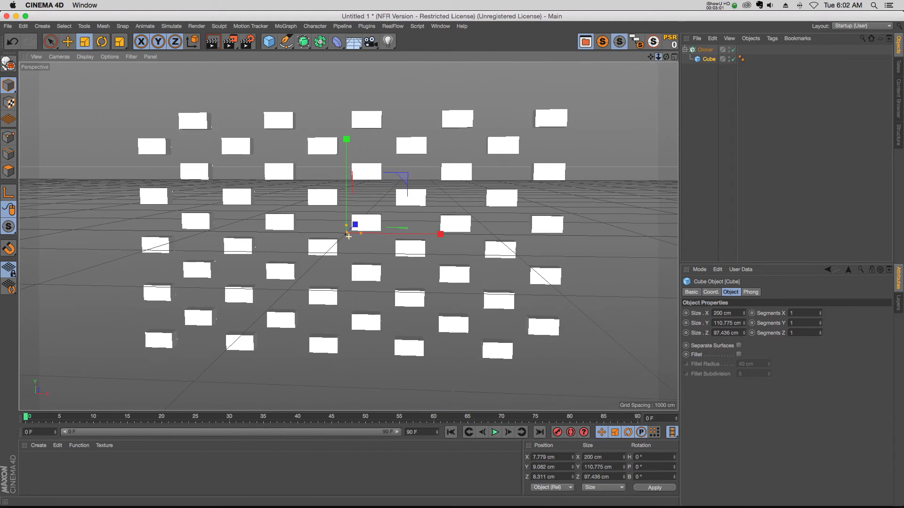
# Scale the brick-shaped cube up to about 286 × 159 × 138 cm and select the Cloner
pyautogui.press('t')
pyautogui.moveTo(521, 167); pyautogui.dragTo(651, 94)
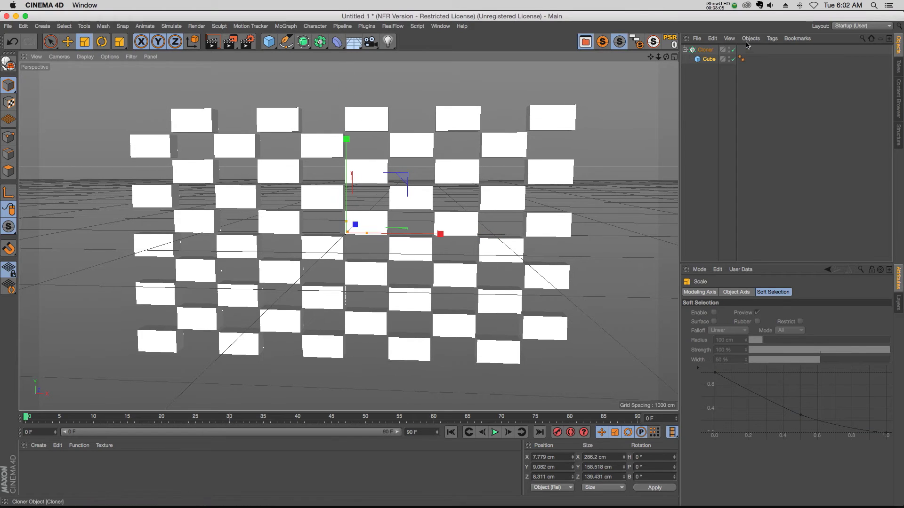
pyautogui.click(706, 49)
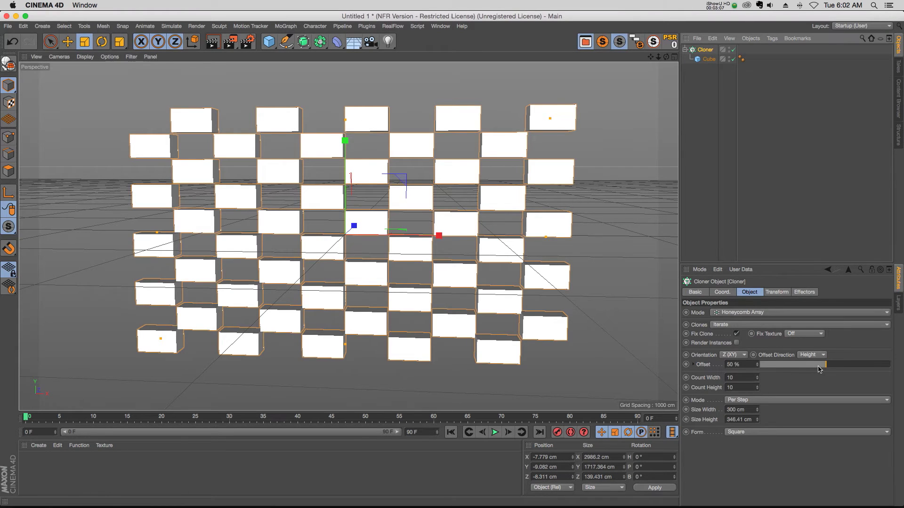
# Try the honeycomb offset and a width count of 12, returning them to 50 % and 10
pyautogui.moveTo(819, 370)
pyautogui.mouseDown()
pyautogui.moveTo(762, 369)
pyautogui.moveTo(812, 369)
pyautogui.mouseUp()
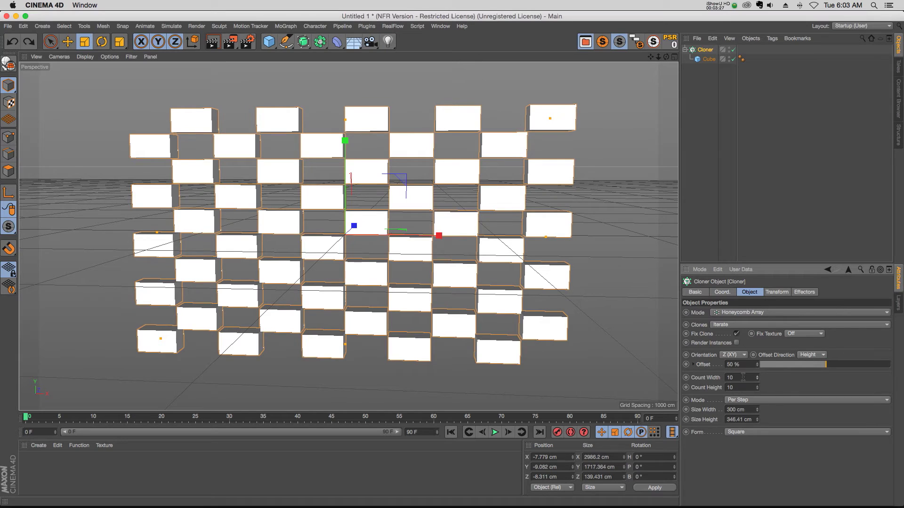
pyautogui.click(756, 377)
pyautogui.click(756, 377)
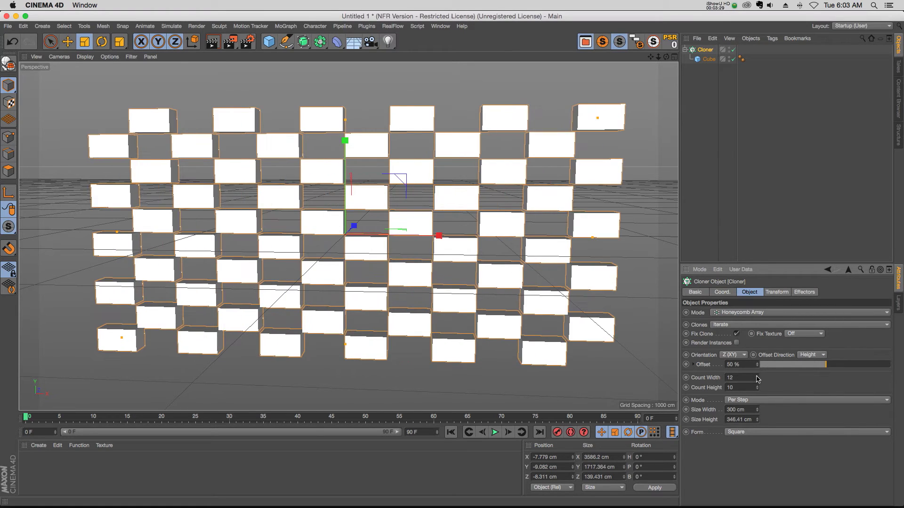
pyautogui.click(757, 380)
pyautogui.click(757, 380)
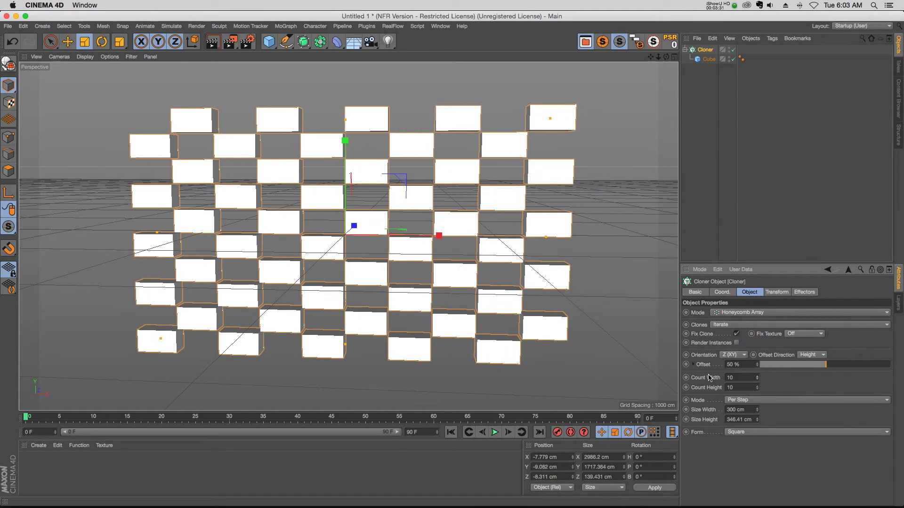
# Switch the honeycomb size mode to End Point and raise the Cloner's width count to 19
pyautogui.click(752, 401)
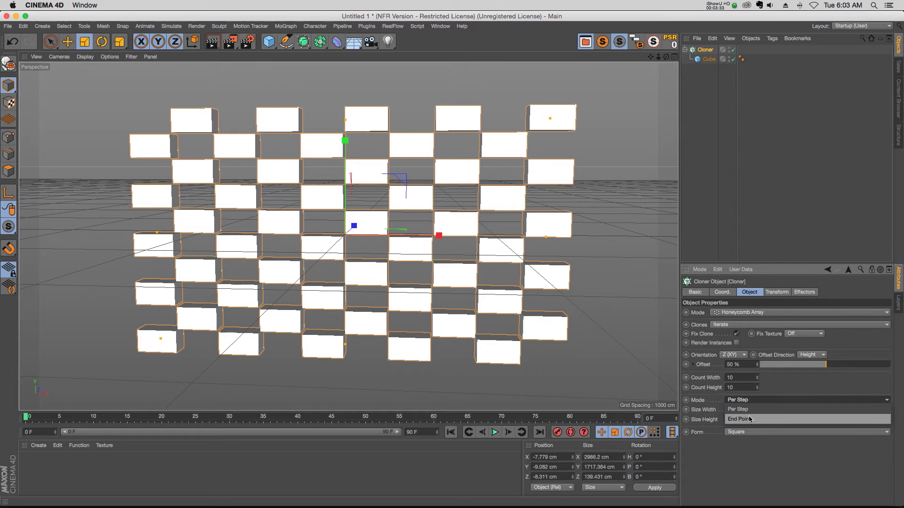
pyautogui.click(743, 420)
pyautogui.click(756, 376)
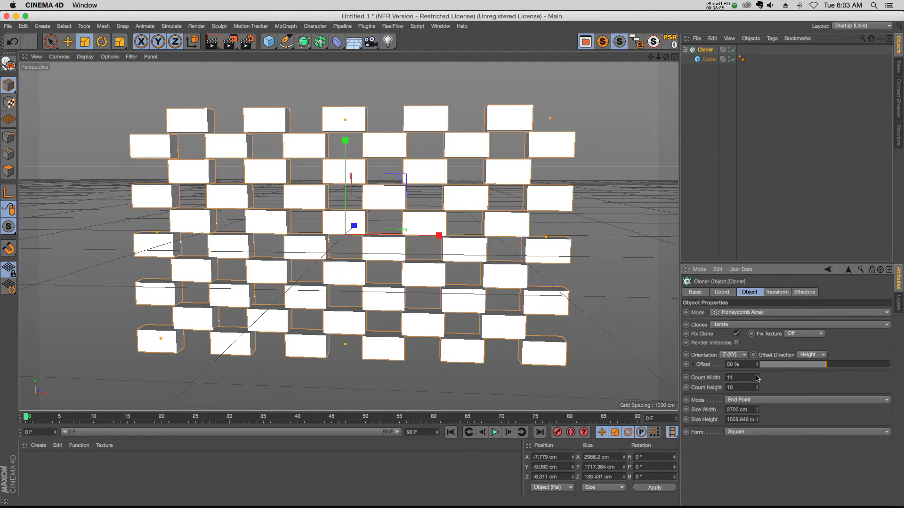
pyautogui.click(757, 376)
pyautogui.click(757, 376)
pyautogui.click(757, 376)
pyautogui.click(757, 376)
pyautogui.click(756, 376)
pyautogui.click(756, 377)
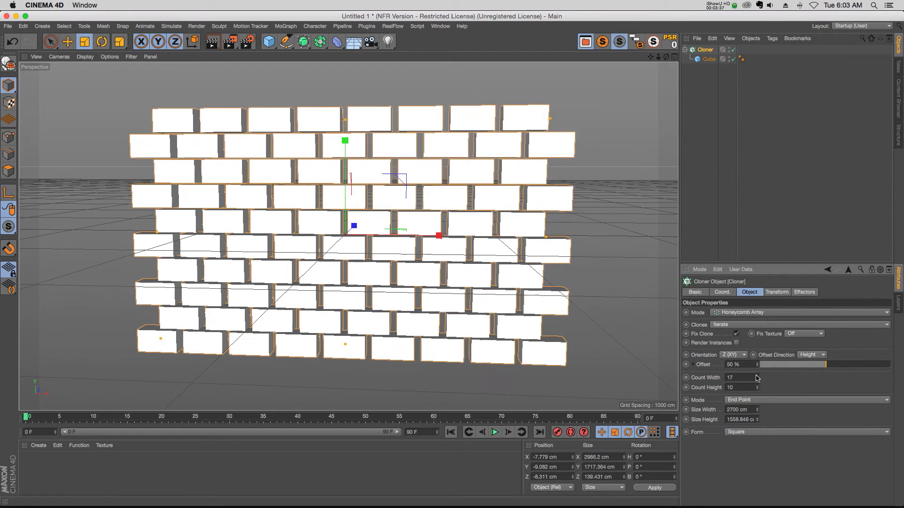
pyautogui.click(756, 376)
pyautogui.click(757, 377)
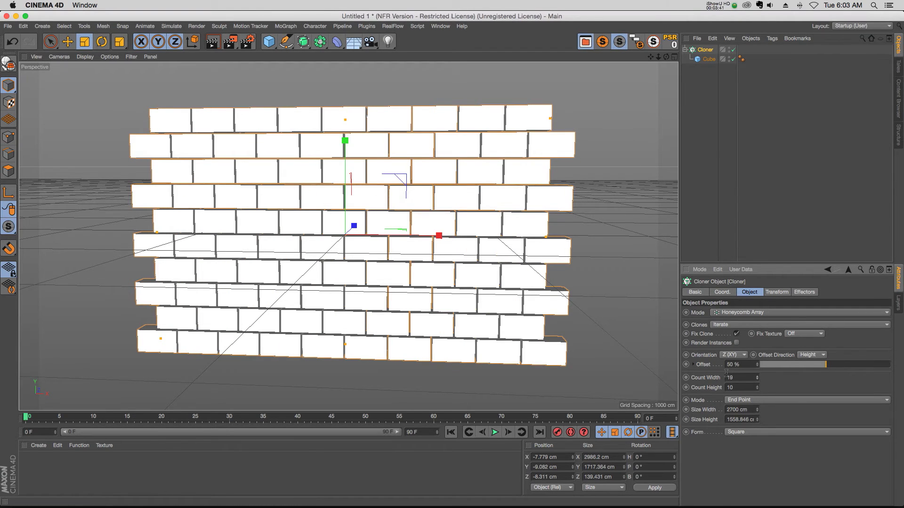
# Switch the honeycomb size mode back to Per Step and raise the width count to 24
pyautogui.click(734, 401)
pyautogui.click(743, 409)
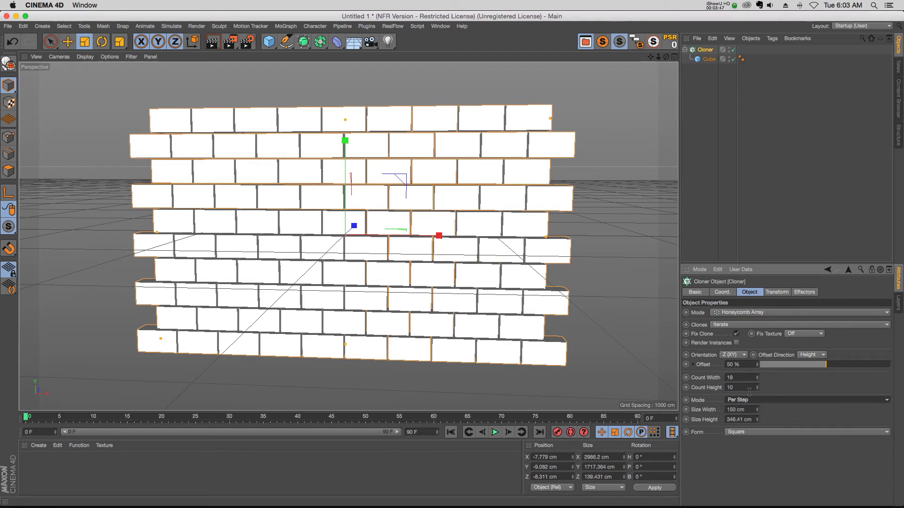
pyautogui.click(757, 376)
pyautogui.click(757, 376)
pyautogui.click(757, 376)
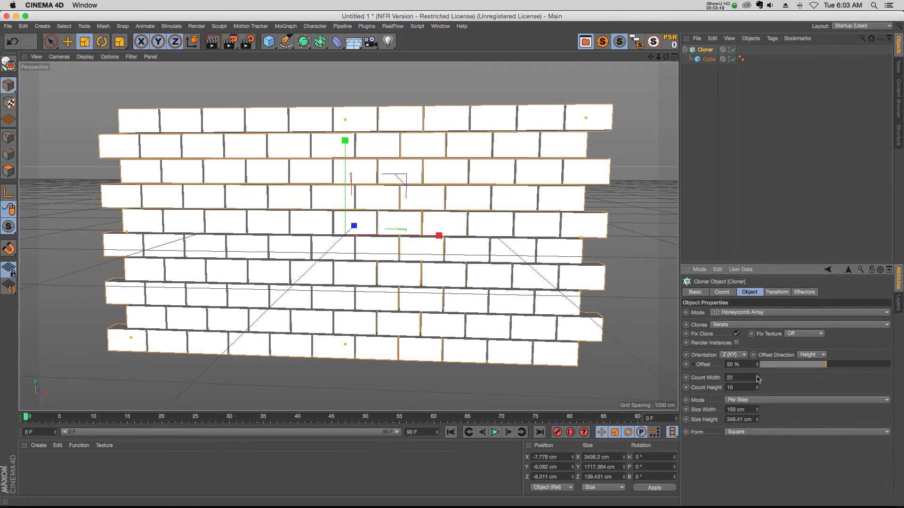
pyautogui.click(757, 376)
pyautogui.click(757, 376)
# Raise the Cloner's height count to 12 and lower it again by one
pyautogui.click(757, 386)
pyautogui.click(758, 386)
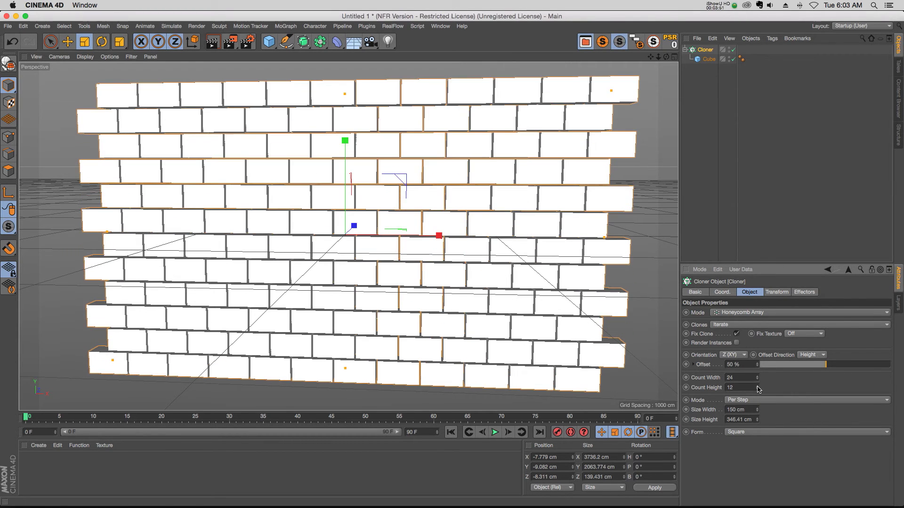
pyautogui.click(757, 389)
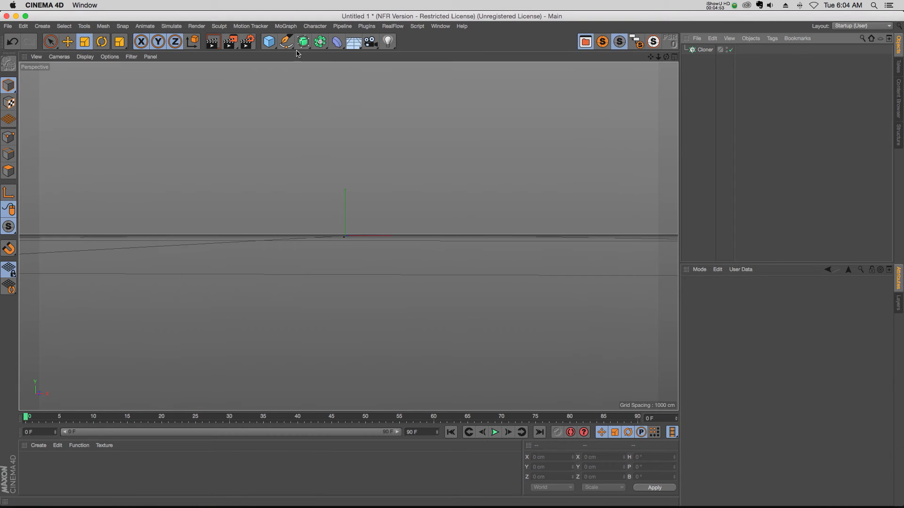
# Add an n-Side spline and scale it down to about 256 × 222 cm
pyautogui.click(286, 41)
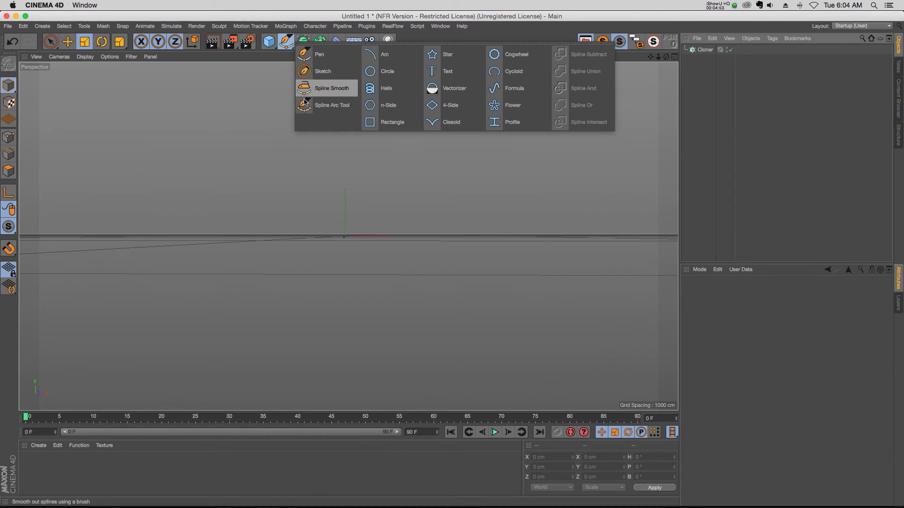
pyautogui.click(385, 109)
pyautogui.moveTo(485, 176); pyautogui.dragTo(407, 191)
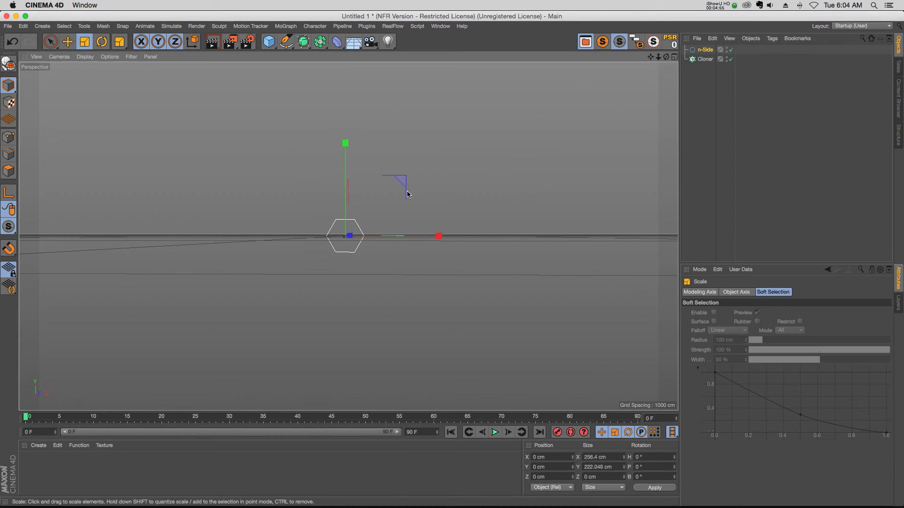
# Place the n-Side spline inside an Extrude object and make the Extrude the Cloner's child
pyautogui.click(304, 42)
pyautogui.keyDown('alt'); pyautogui.click(426, 56); pyautogui.keyUp('alt')
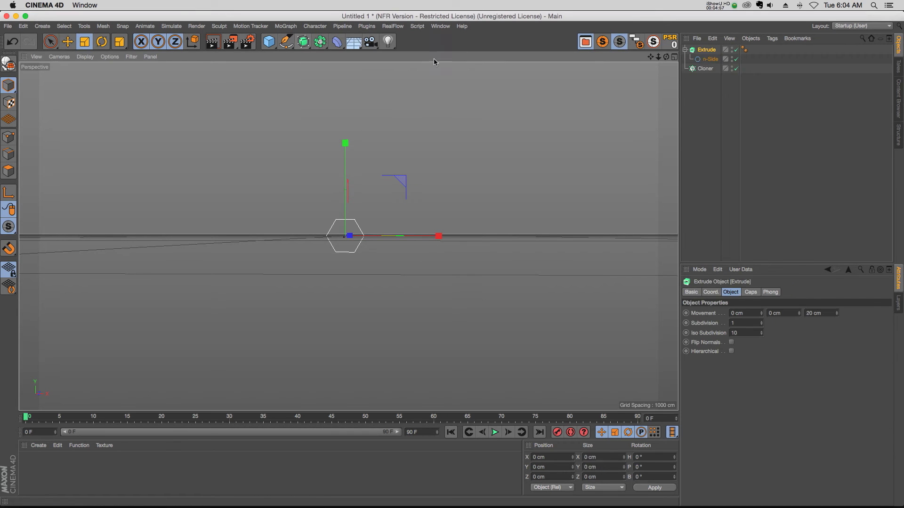
pyautogui.moveTo(704, 50); pyautogui.dragTo(706, 68)
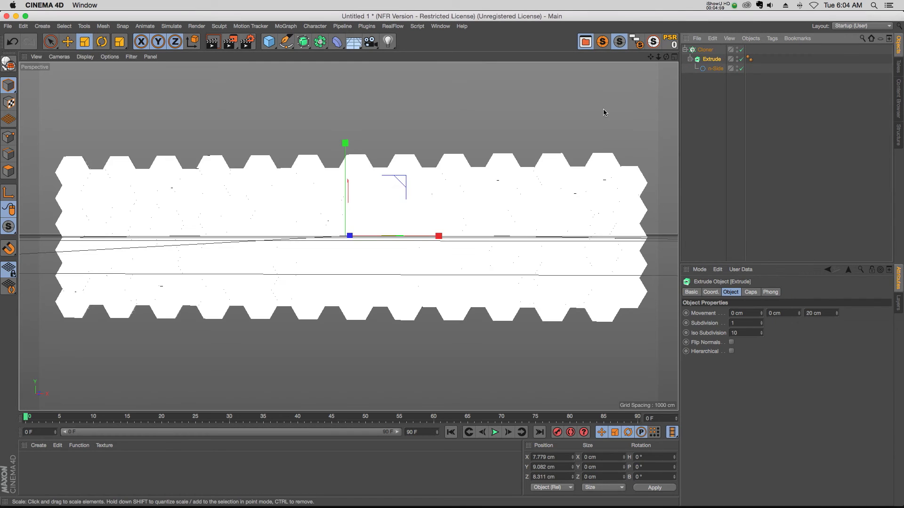
# Scale the extruded hexagon down until thin gaps separate the honeycomb clones, and select the Cloner
pyautogui.moveTo(460, 185)
pyautogui.mouseDown()
pyautogui.moveTo(407, 215)
pyautogui.moveTo(487, 149)
pyautogui.mouseUp()
pyautogui.moveTo(666, 57)
pyautogui.mouseDown()
pyautogui.moveTo(635, 85)
pyautogui.moveTo(632, 60)
pyautogui.moveTo(676, 56)
pyautogui.moveTo(667, 59)
pyautogui.mouseUp()
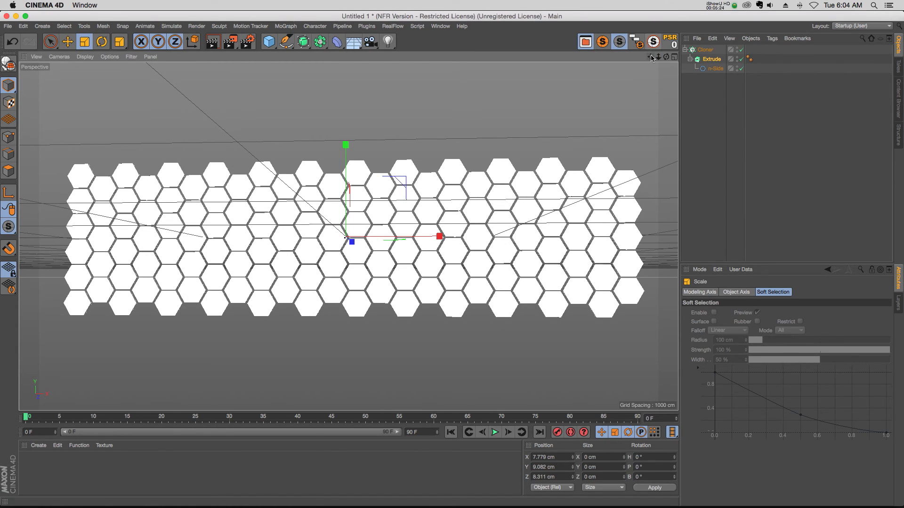
pyautogui.moveTo(651, 57); pyautogui.dragTo(654, 59)
pyautogui.click(711, 49)
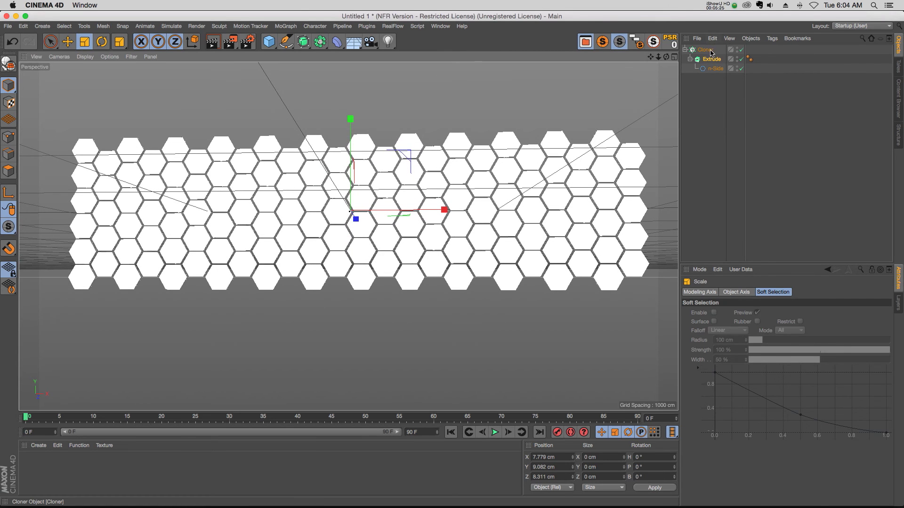